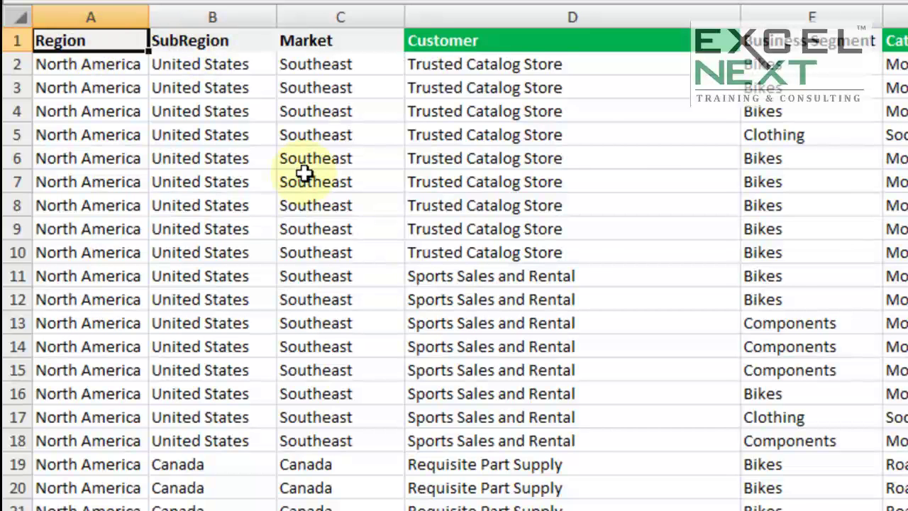
Step: Scan the RawData for Pivot sheet, pointing out the Bikes, Clothing and Components segments and the Trusted Catalog Store rows
{"action": "key", "text": "ctrl+Down"}
{"action": "key", "text": "ctrl+Up"}
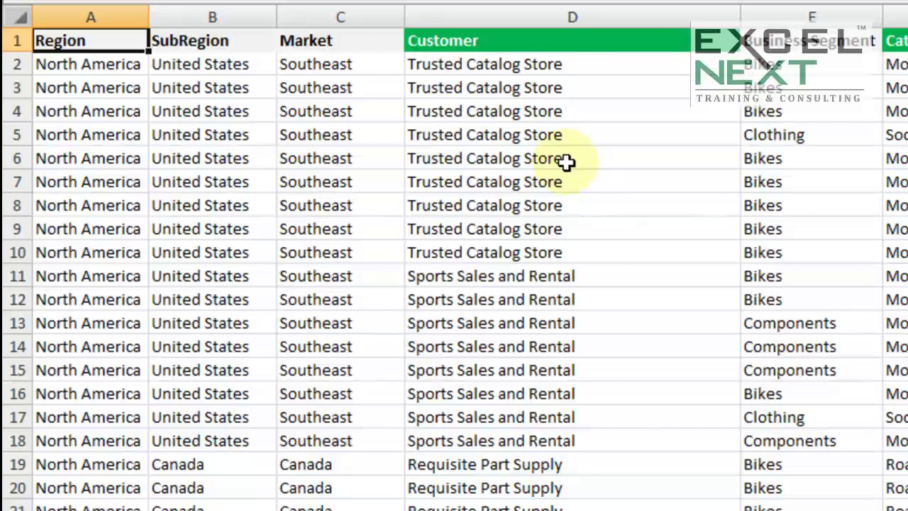
{"action": "left_click", "coordinate": [784, 113]}
{"action": "left_click", "coordinate": [782, 137]}
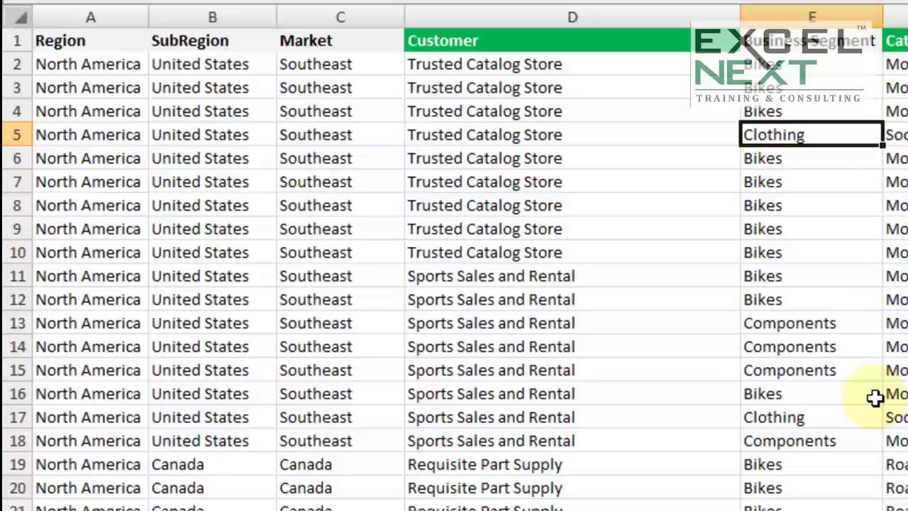
{"action": "left_click", "coordinate": [804, 328]}
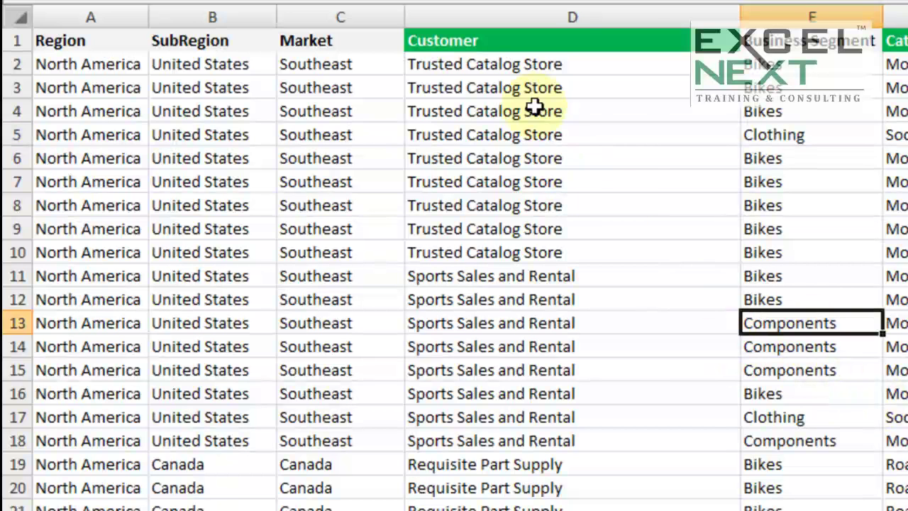
{"action": "left_click_drag", "start_coordinate": [472, 71], "coordinate": [481, 245]}
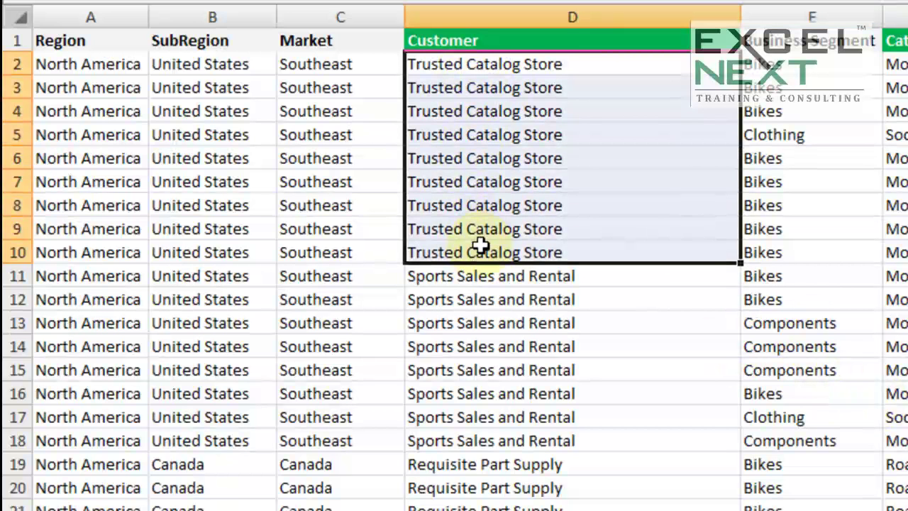
{"action": "left_click_drag", "start_coordinate": [487, 67], "coordinate": [494, 257]}
Step: Walk through the Customer, Business Segment, Category, Model, SalesDate, OrderQty and Sales Amount columns
{"action": "left_click", "coordinate": [471, 42]}
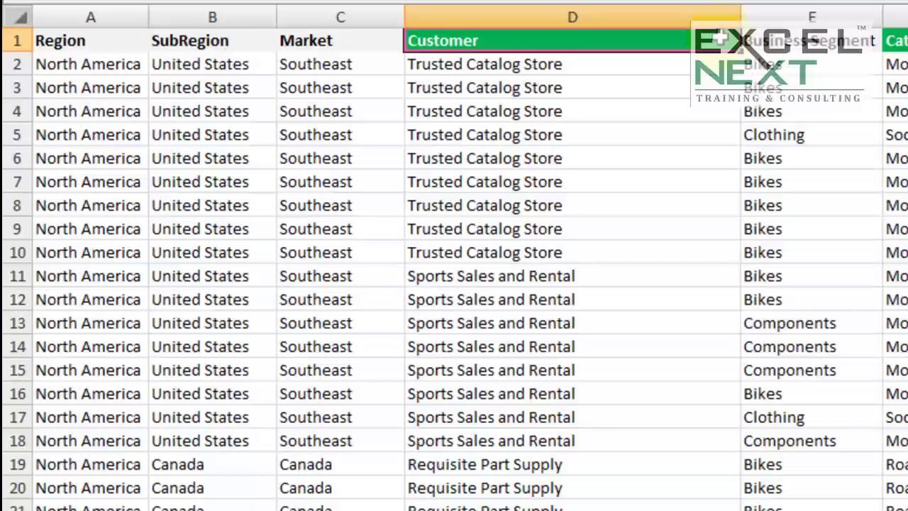
{"action": "left_click_drag", "start_coordinate": [523, 71], "coordinate": [567, 297]}
{"action": "left_click_drag", "start_coordinate": [784, 60], "coordinate": [809, 298]}
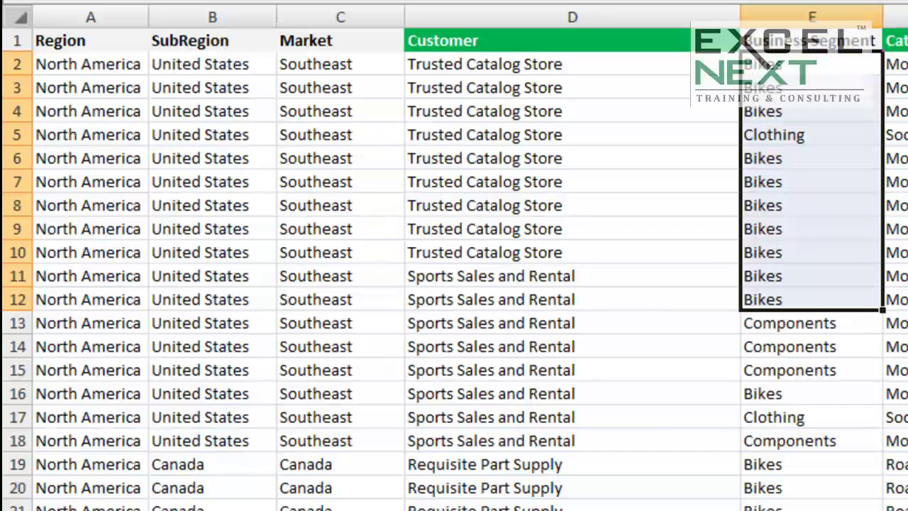
{"action": "left_click", "coordinate": [895, 63]}
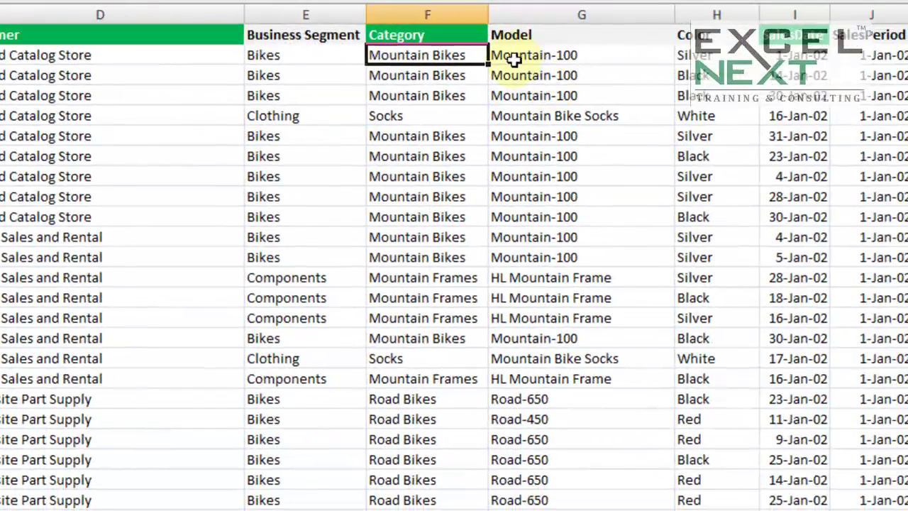
{"action": "left_click", "coordinate": [509, 56]}
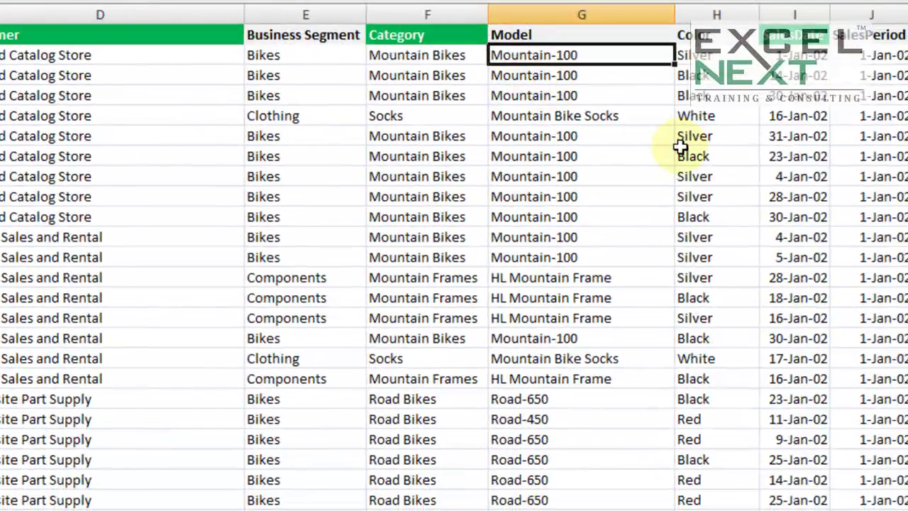
{"action": "key", "text": "Right"}
{"action": "key", "text": "Right"}
{"action": "key", "text": "Right"}
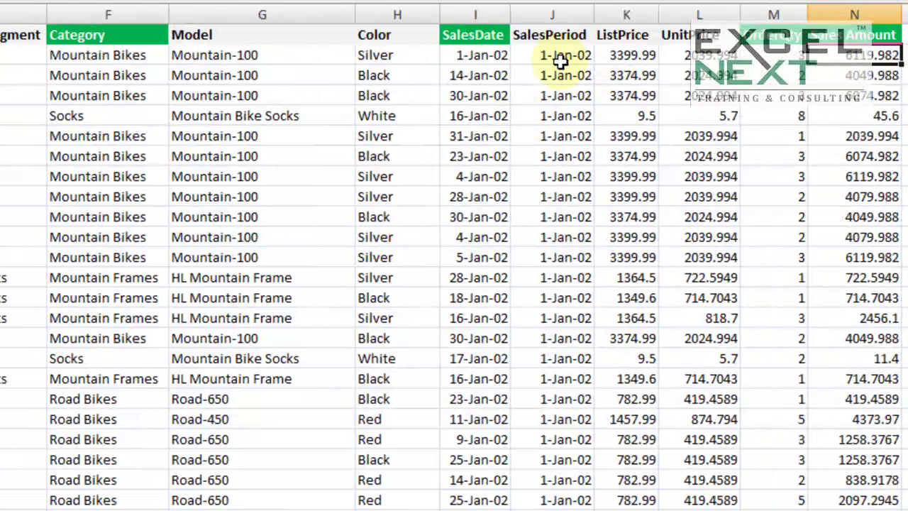
{"action": "left_click", "coordinate": [819, 55]}
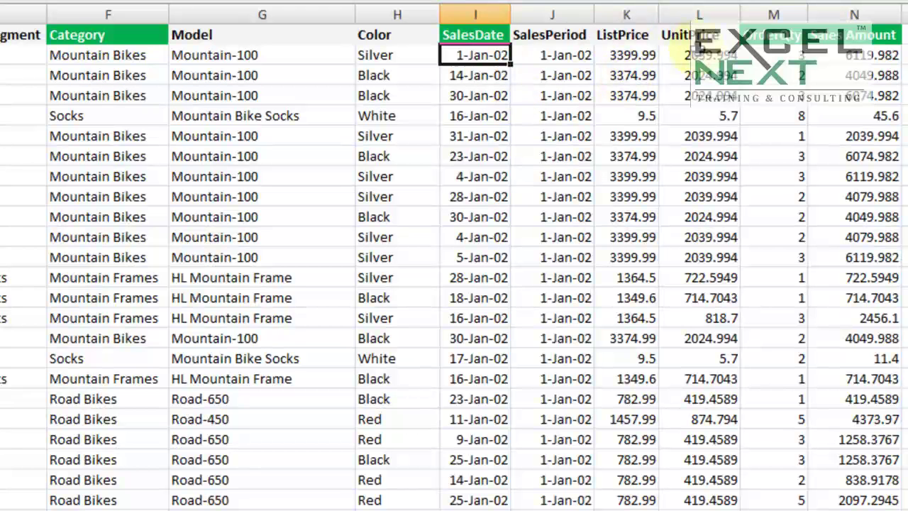
{"action": "left_click", "coordinate": [773, 56]}
{"action": "left_click", "coordinate": [856, 58]}
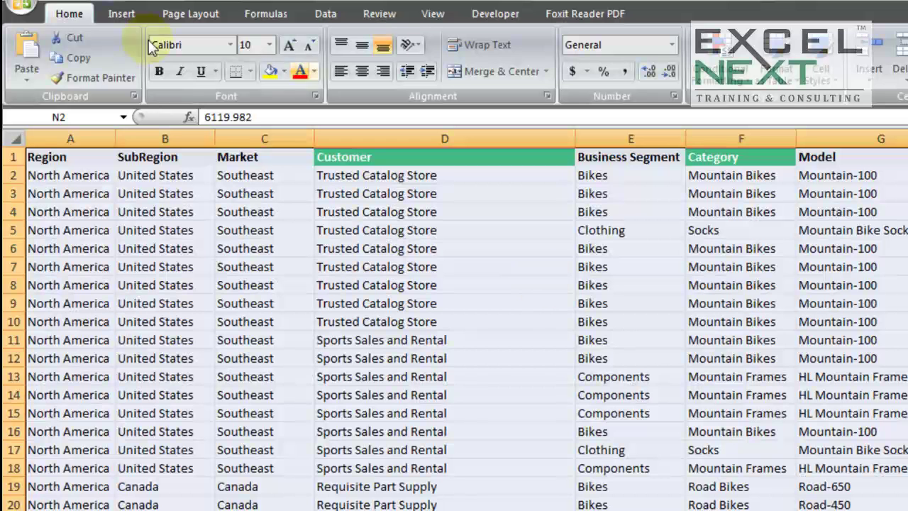
Step: Set up a PivotTable on 'RawData for Pivot'!$A$1:$N$60920 with New Worksheet as the destination
{"action": "left_click", "coordinate": [135, 16]}
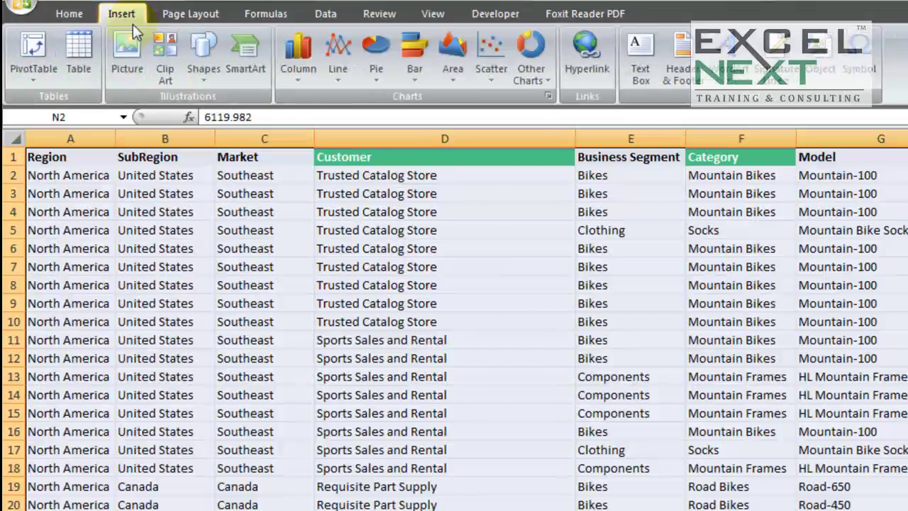
{"action": "left_click", "coordinate": [29, 48]}
{"action": "left_click_drag", "start_coordinate": [371, 69], "coordinate": [470, 237]}
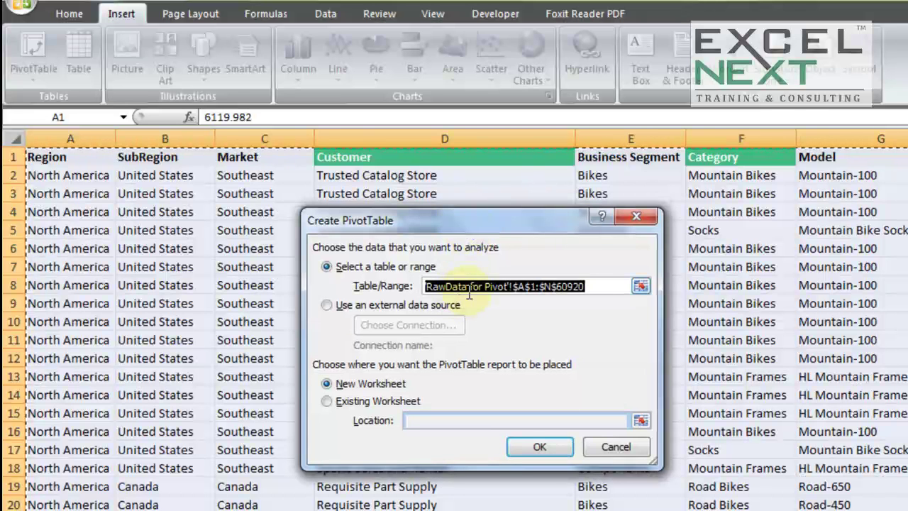
Step: Create the empty PivotTable1 on Sheet1 and enable Classic PivotTable layout under Display options
{"action": "left_click", "coordinate": [541, 447]}
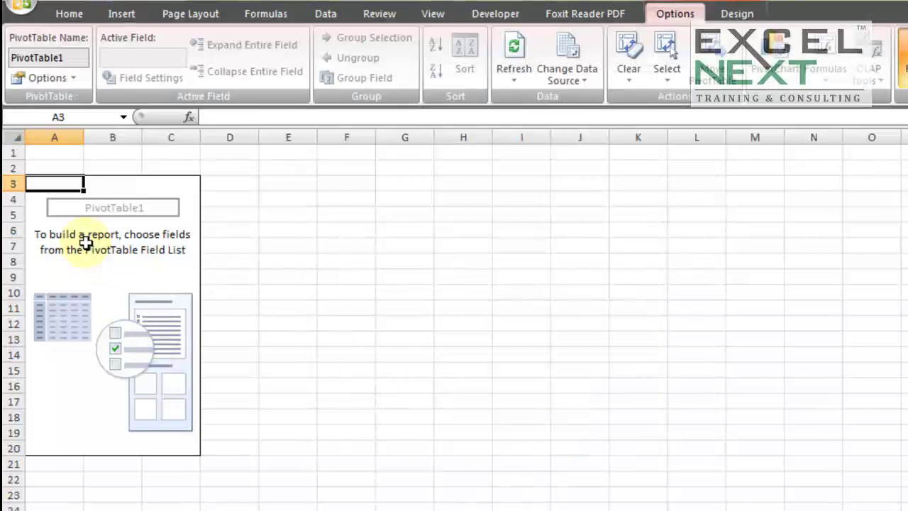
{"action": "right_click", "coordinate": [91, 278]}
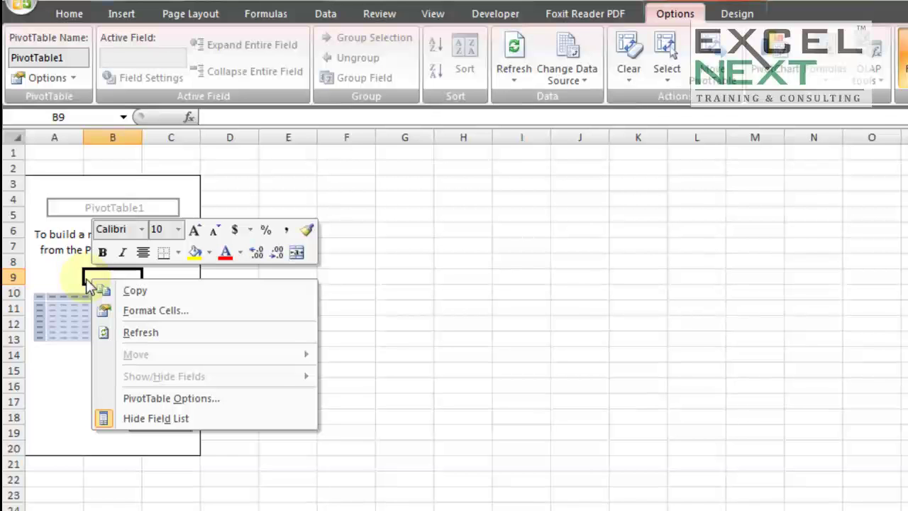
{"action": "left_click", "coordinate": [164, 400]}
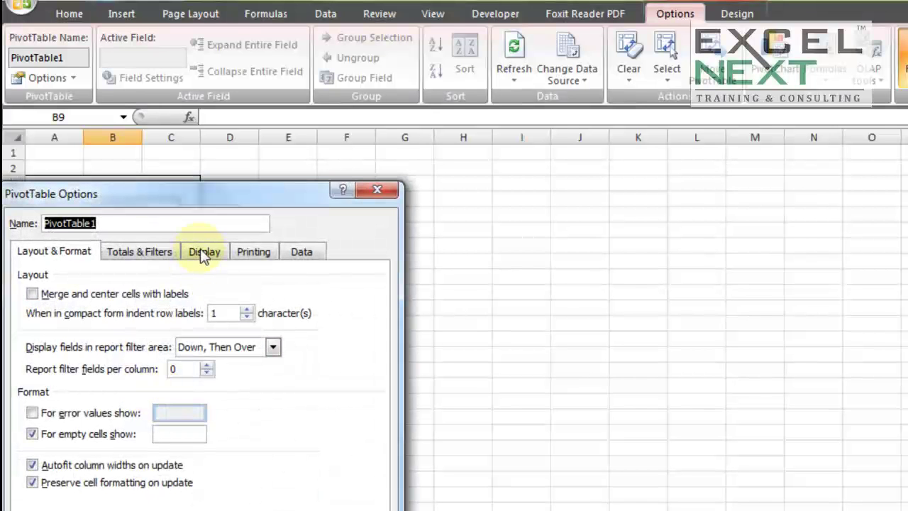
{"action": "left_click", "coordinate": [204, 253]}
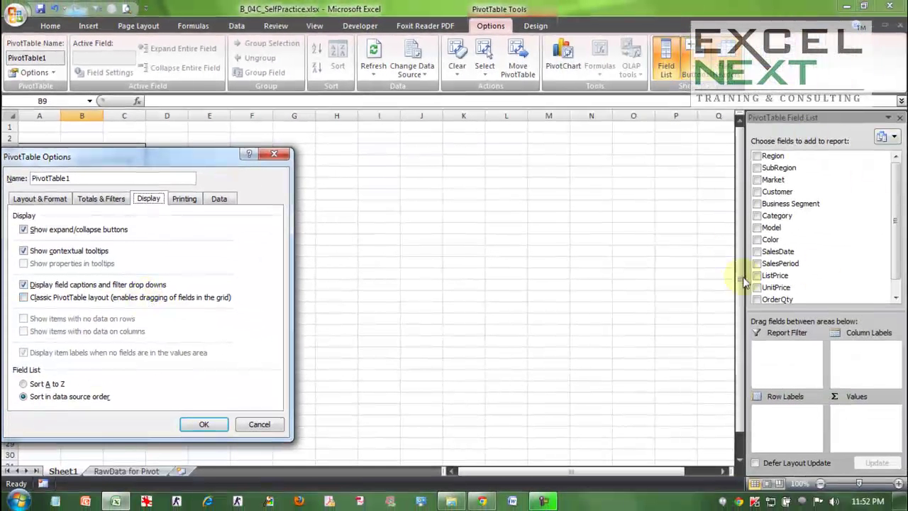
{"action": "left_click", "coordinate": [117, 299]}
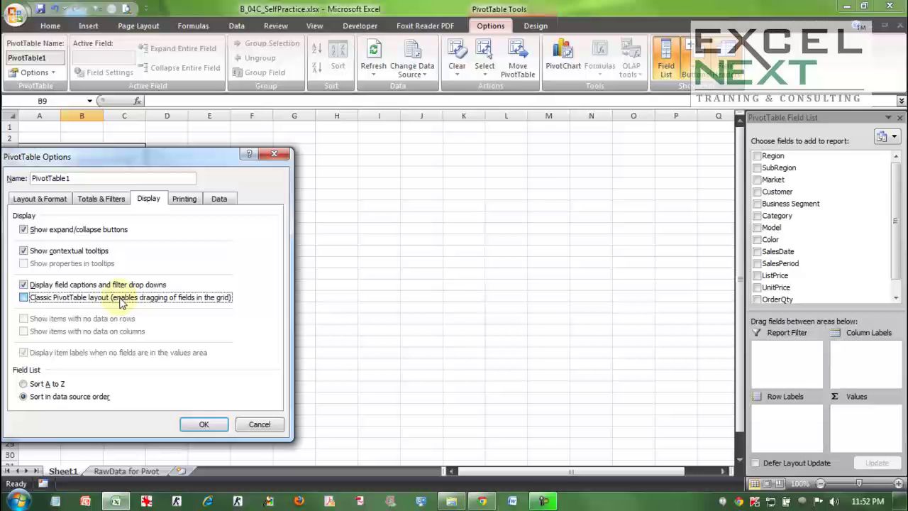
{"action": "left_click_drag", "start_coordinate": [153, 157], "coordinate": [399, 111]}
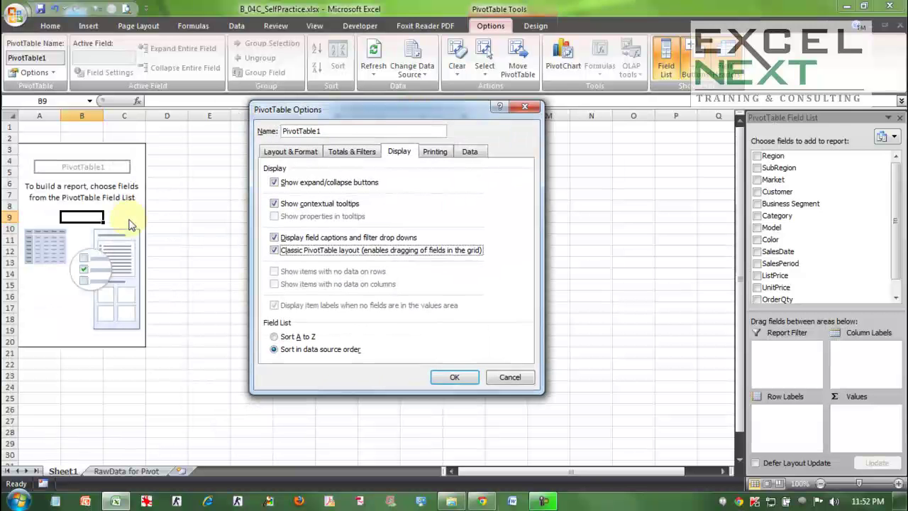
{"action": "left_click", "coordinate": [454, 377]}
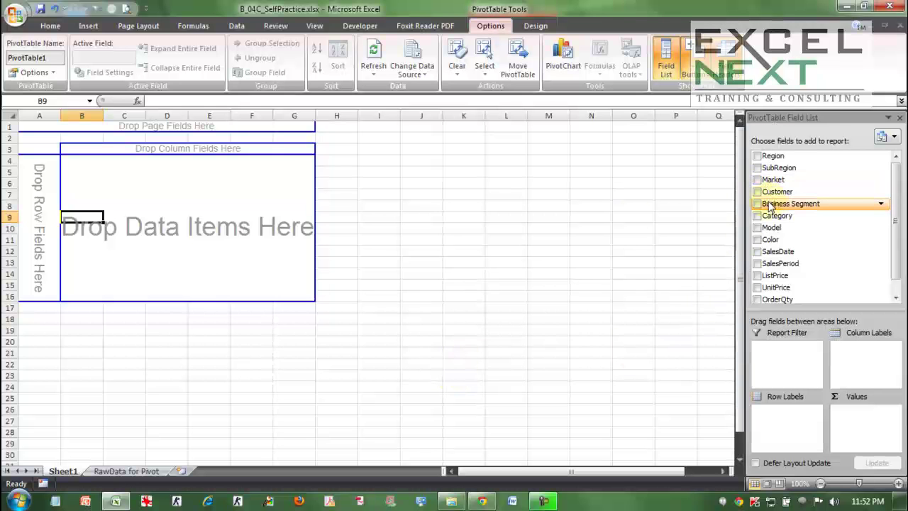
Step: Place Business Segment then Category as row fields and Sum of OrderQty as the data values
{"action": "left_click_drag", "start_coordinate": [770, 206], "coordinate": [42, 207]}
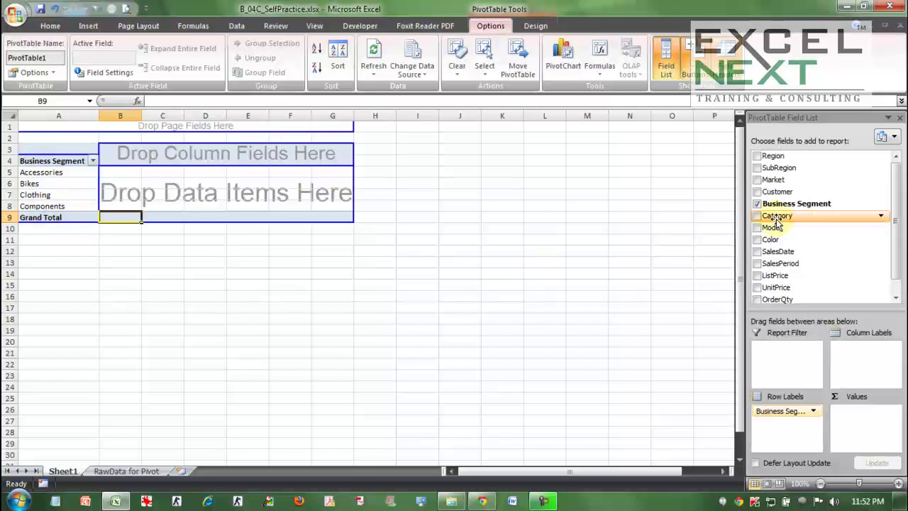
{"action": "left_click_drag", "start_coordinate": [765, 217], "coordinate": [82, 183]}
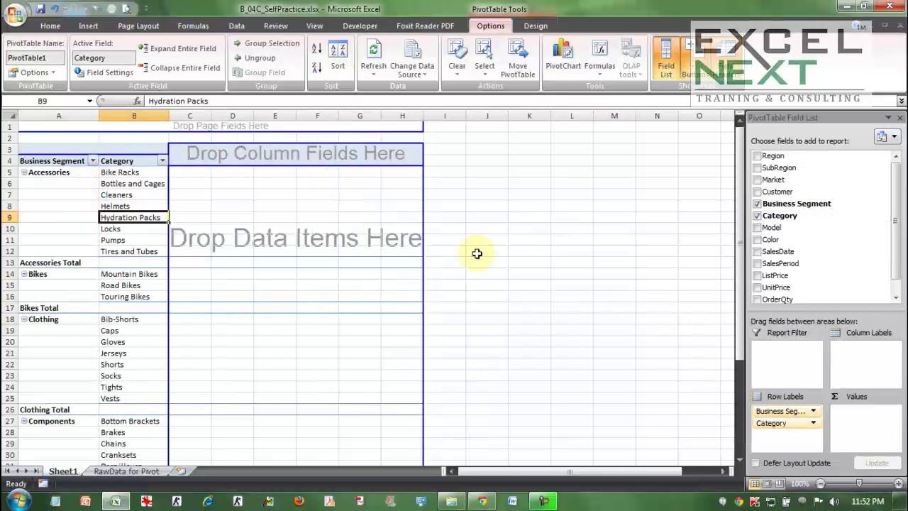
{"action": "left_click", "coordinate": [756, 216]}
{"action": "left_click_drag", "start_coordinate": [758, 222], "coordinate": [788, 435]}
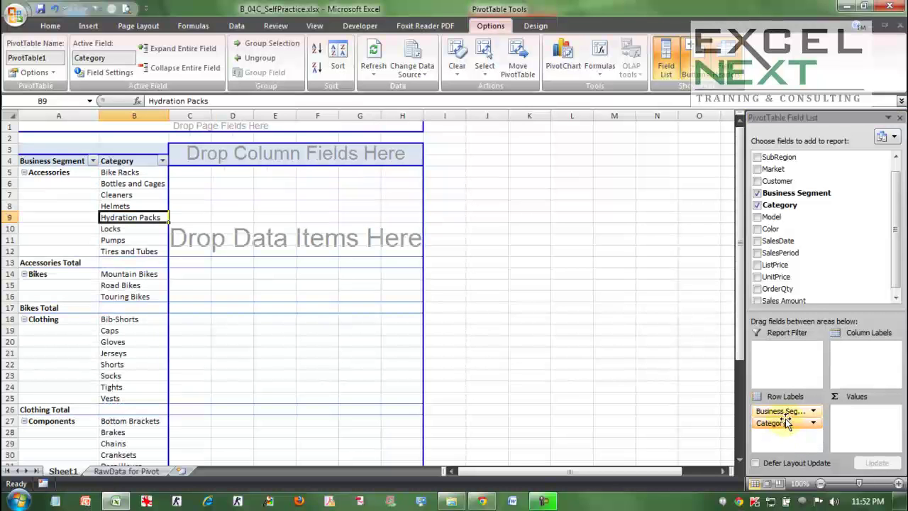
{"action": "left_click_drag", "start_coordinate": [893, 234], "coordinate": [894, 290]}
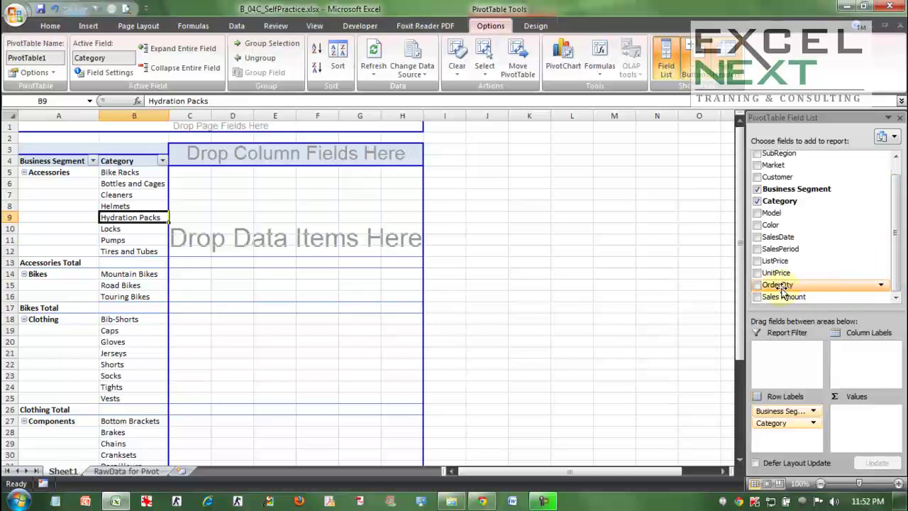
{"action": "left_click_drag", "start_coordinate": [782, 289], "coordinate": [288, 267]}
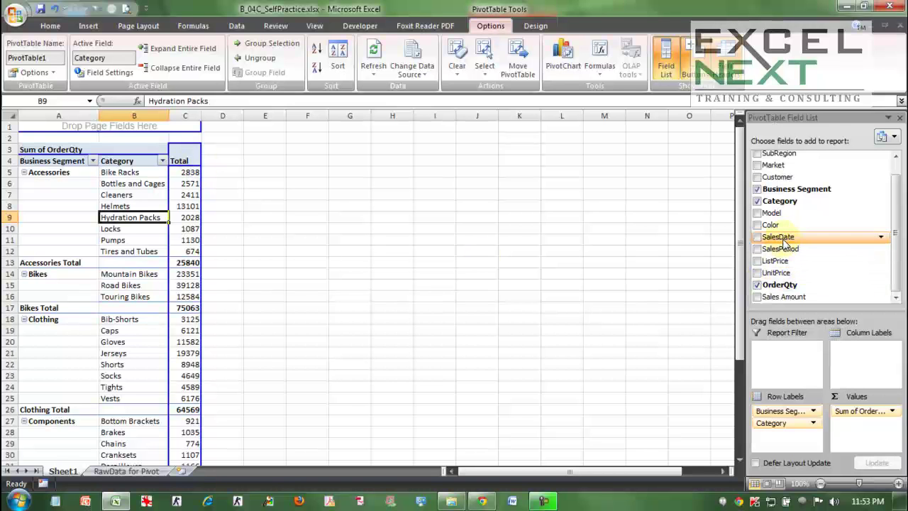
Step: Add SalesDate as the column field so OrderQty splits by individual day
{"action": "left_click_drag", "start_coordinate": [784, 241], "coordinate": [876, 362]}
{"action": "left_click_drag", "start_coordinate": [778, 237], "coordinate": [859, 355]}
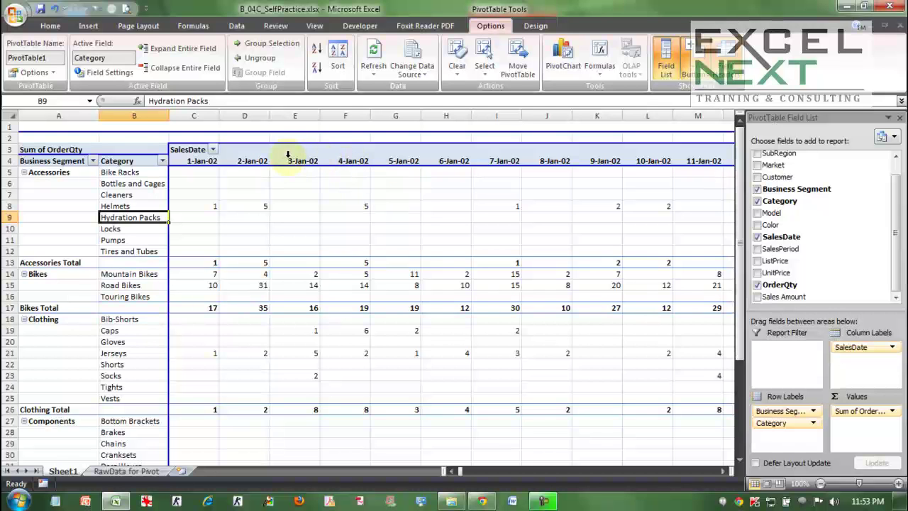
Step: Group the SalesDate columns by Years only, giving 2002, 2003 and 2004 columns
{"action": "left_click", "coordinate": [252, 160]}
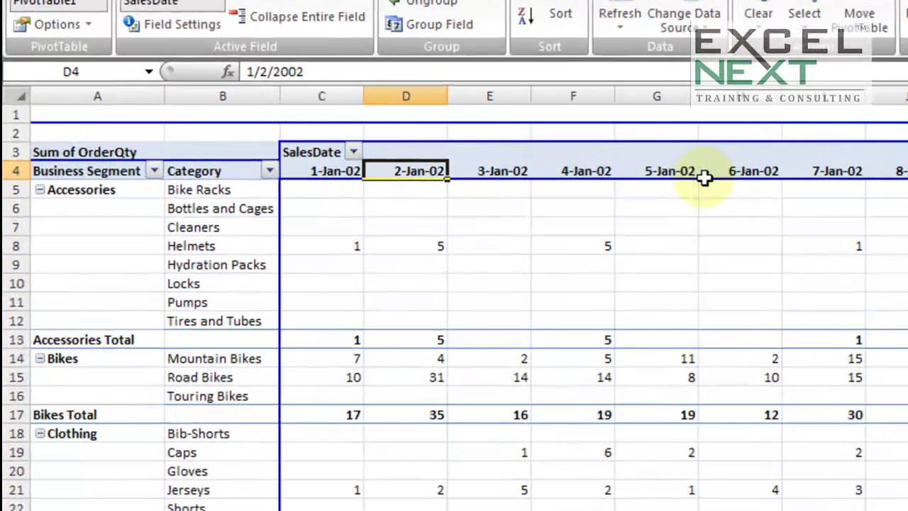
{"action": "right_click", "coordinate": [560, 168]}
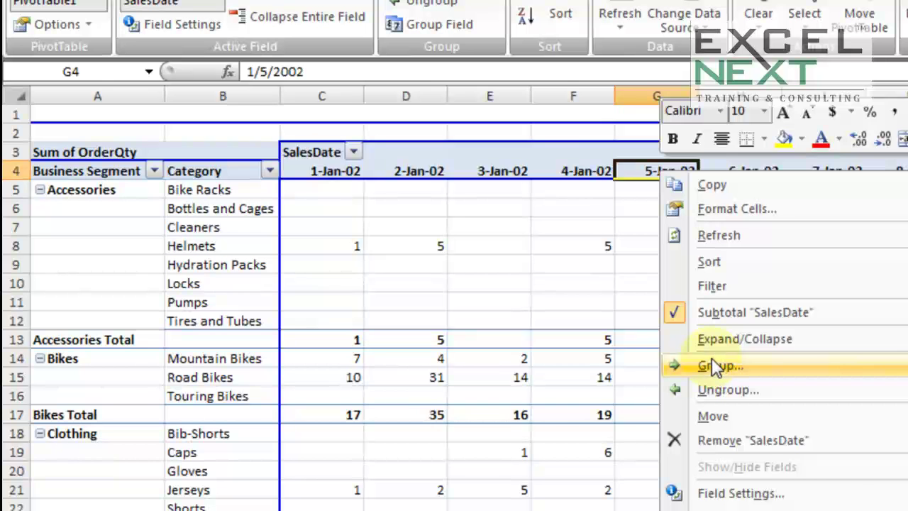
{"action": "left_click", "coordinate": [712, 362]}
{"action": "left_click_drag", "start_coordinate": [657, 198], "coordinate": [514, 58]}
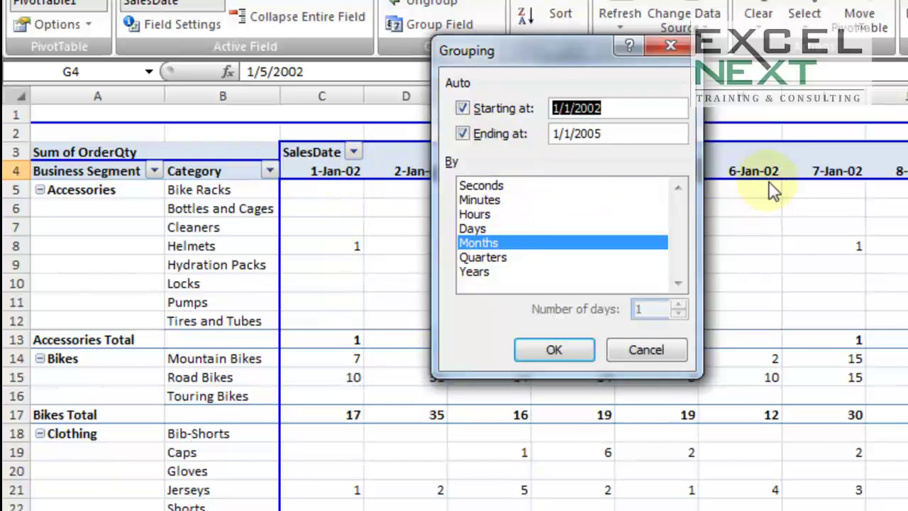
{"action": "left_click", "coordinate": [481, 272]}
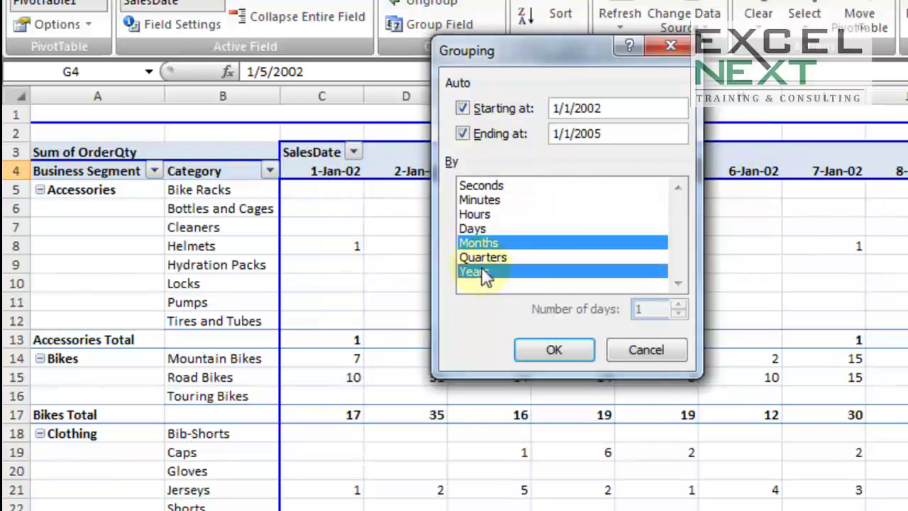
{"action": "left_click", "coordinate": [482, 244]}
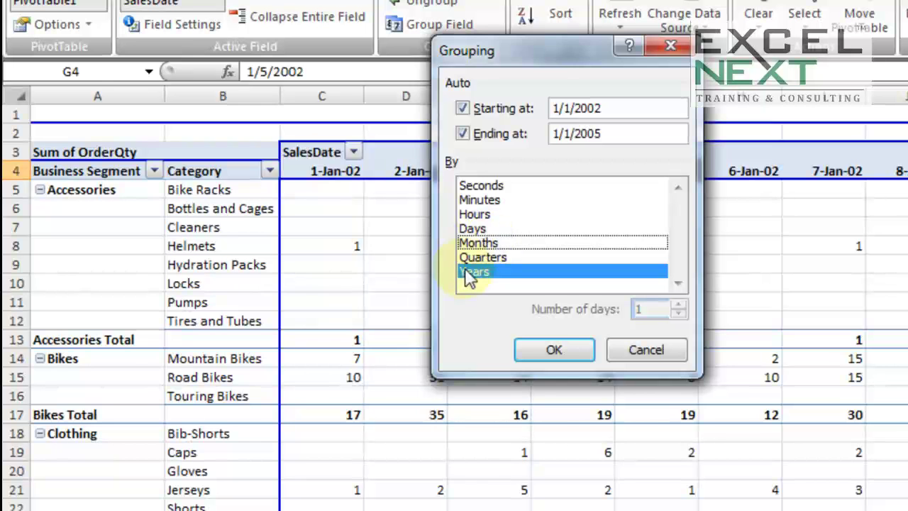
{"action": "left_click", "coordinate": [557, 348]}
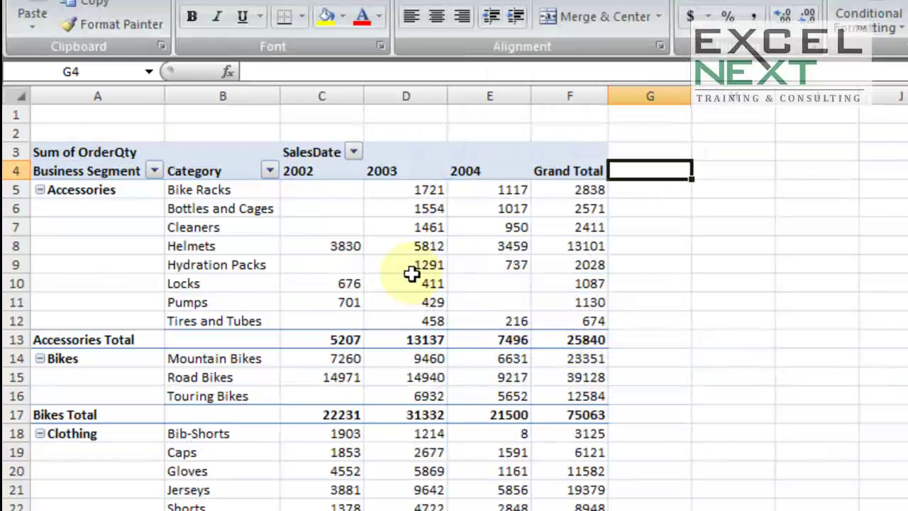
{"action": "left_click", "coordinate": [400, 265]}
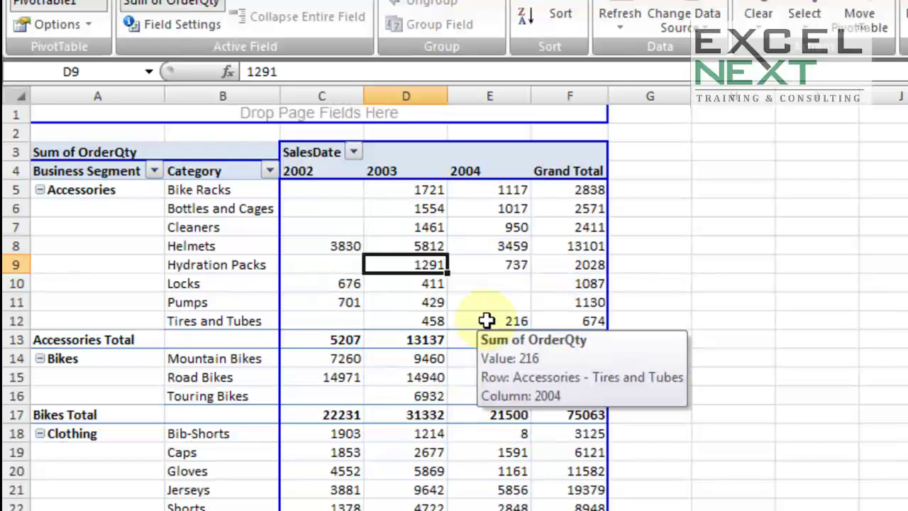
{"action": "mouse_move", "coordinate": [480, 303]}
{"action": "mouse_move", "coordinate": [475, 283]}
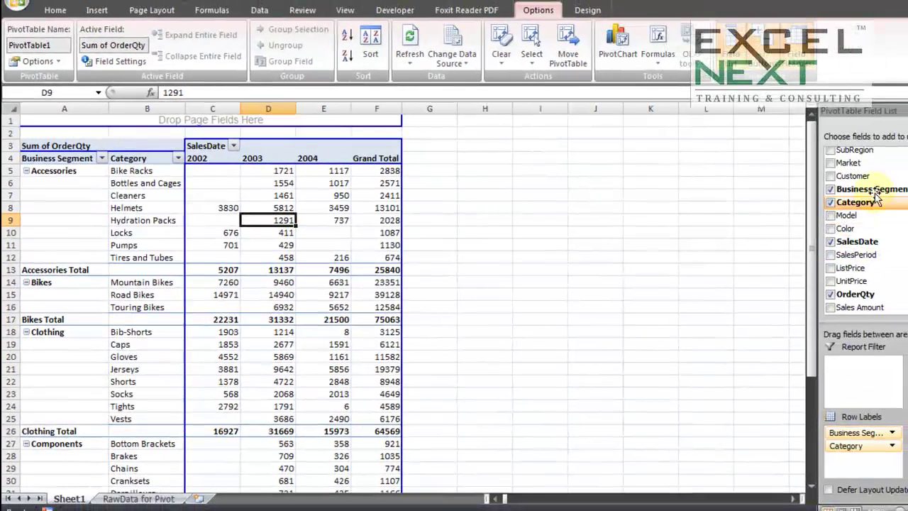
Step: Place Customer in the Report Filter area above the pivot
{"action": "left_click_drag", "start_coordinate": [868, 181], "coordinate": [147, 119]}
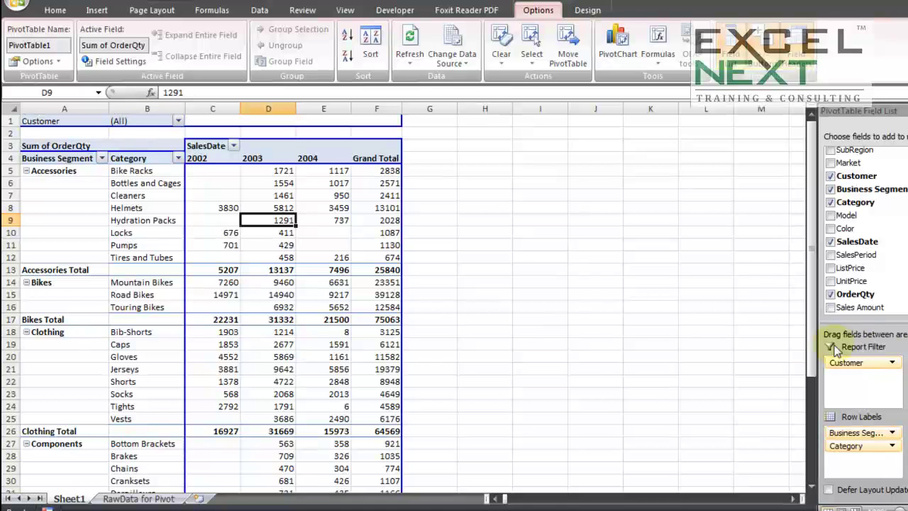
{"action": "left_click_drag", "start_coordinate": [873, 363], "coordinate": [357, 147]}
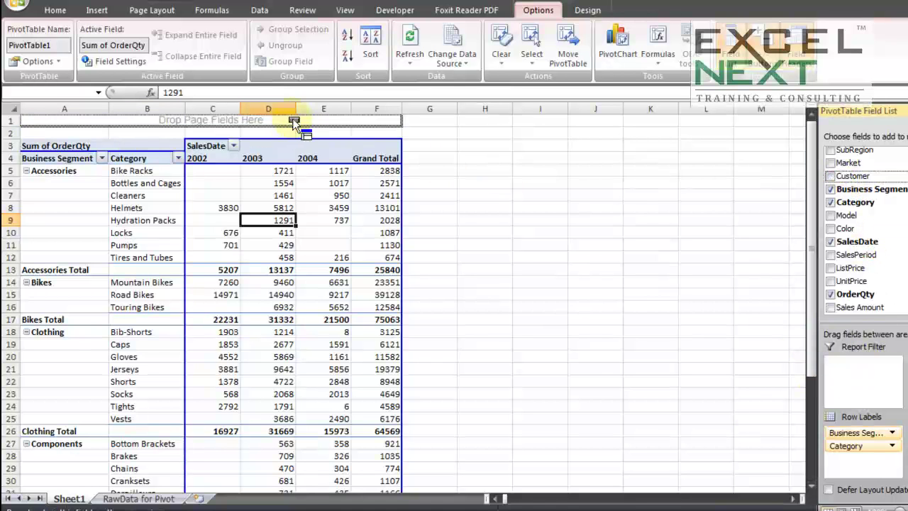
{"action": "left_click_drag", "start_coordinate": [294, 122], "coordinate": [866, 374]}
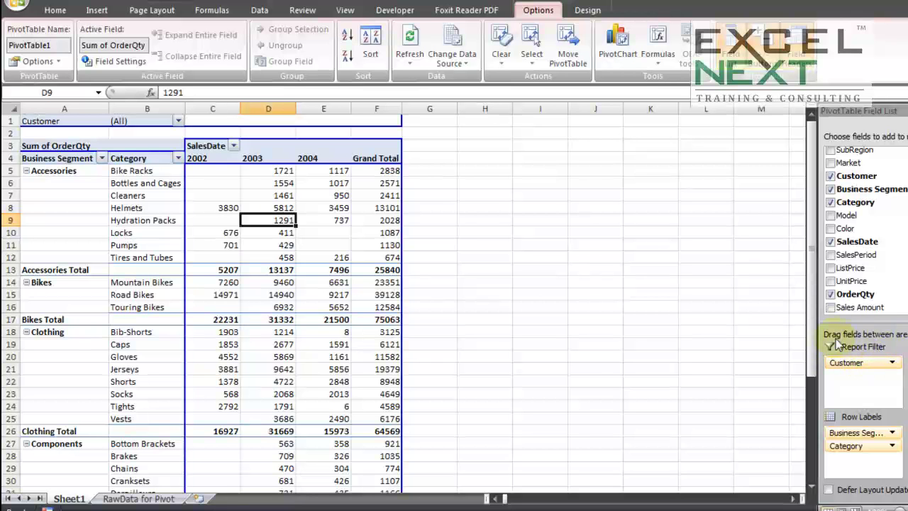
Step: Filter the pivot to A Typical Bike Shop, then reset the Customer filter to (All)
{"action": "left_click", "coordinate": [179, 122]}
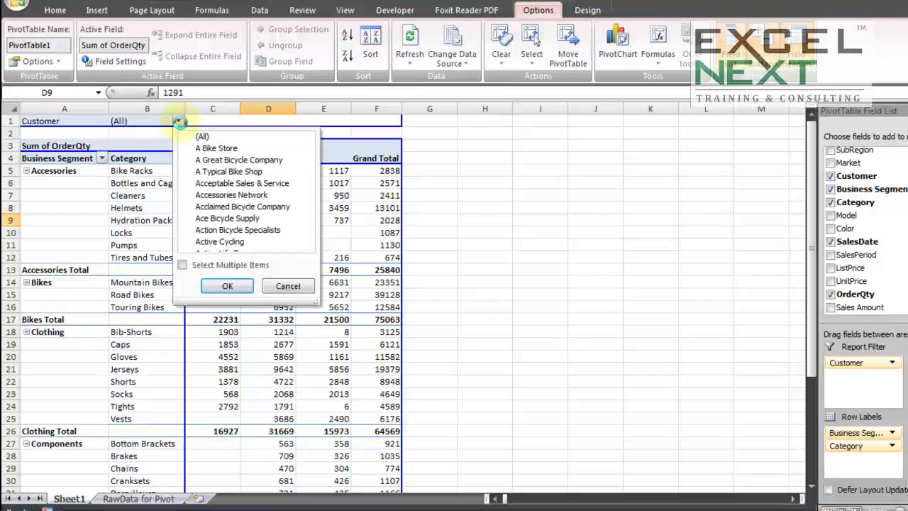
{"action": "left_click", "coordinate": [238, 172]}
{"action": "left_click", "coordinate": [227, 286]}
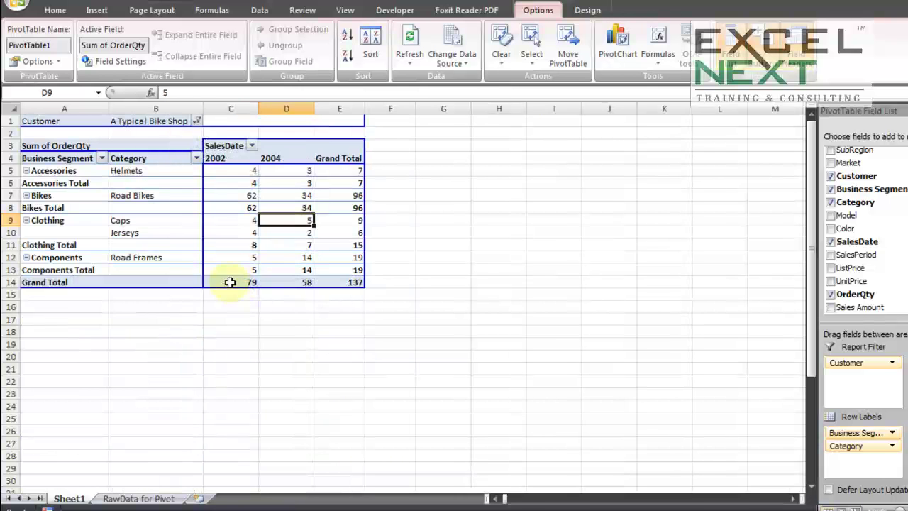
{"action": "left_click", "coordinate": [195, 121]}
{"action": "left_click", "coordinate": [219, 136]}
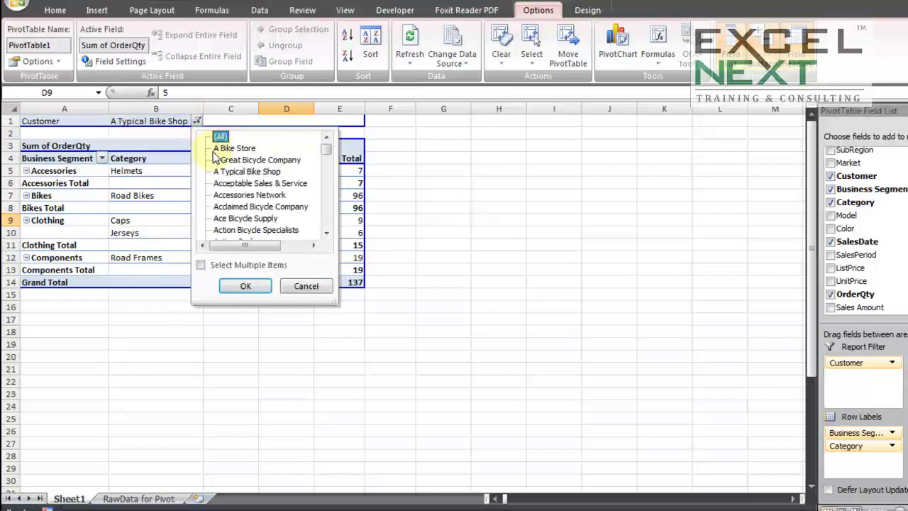
{"action": "left_click", "coordinate": [245, 286]}
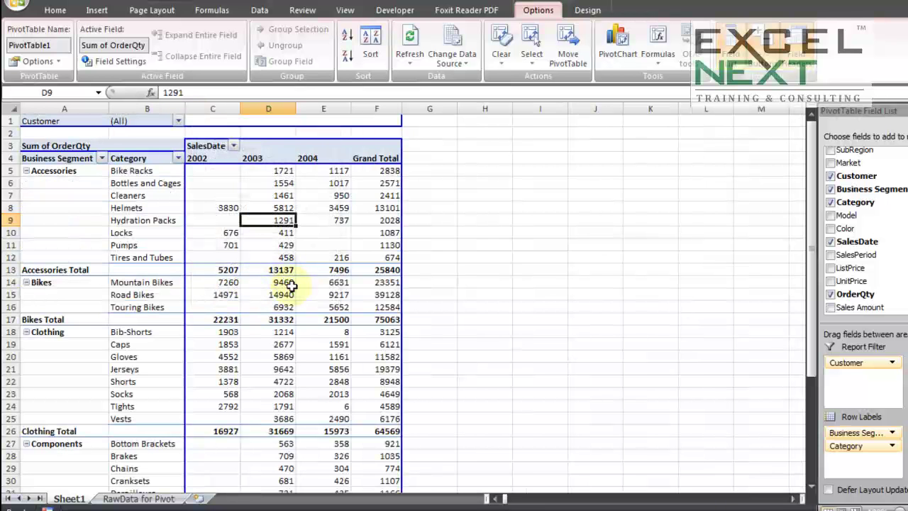
{"action": "mouse_move", "coordinate": [291, 284]}
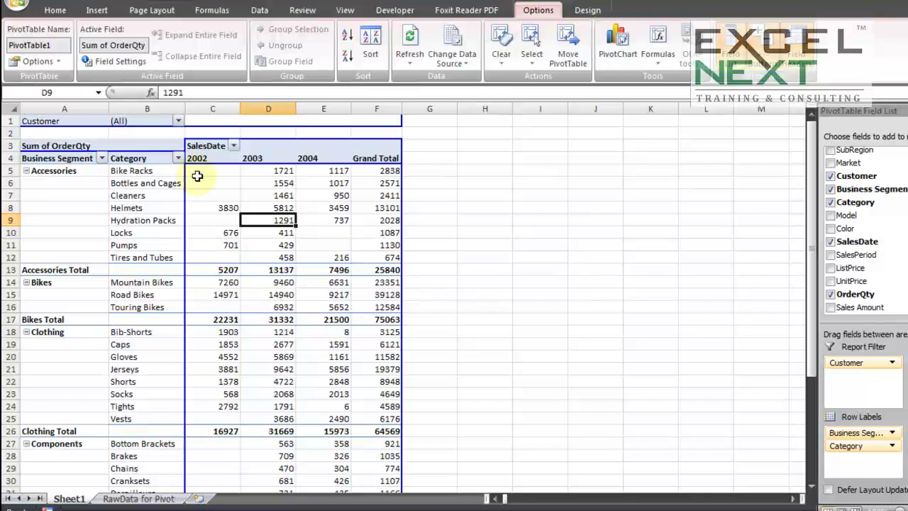
{"action": "left_click", "coordinate": [178, 121]}
{"action": "mouse_move", "coordinate": [307, 150]}
{"action": "left_mouse_down"}
{"action": "mouse_move", "coordinate": [308, 220]}
{"action": "mouse_move", "coordinate": [304, 142]}
{"action": "left_mouse_up"}
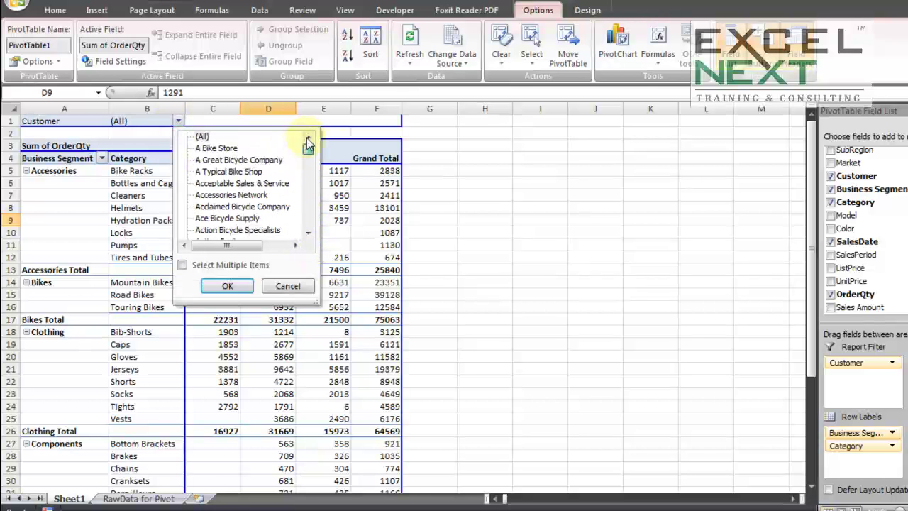
{"action": "left_click", "coordinate": [295, 286]}
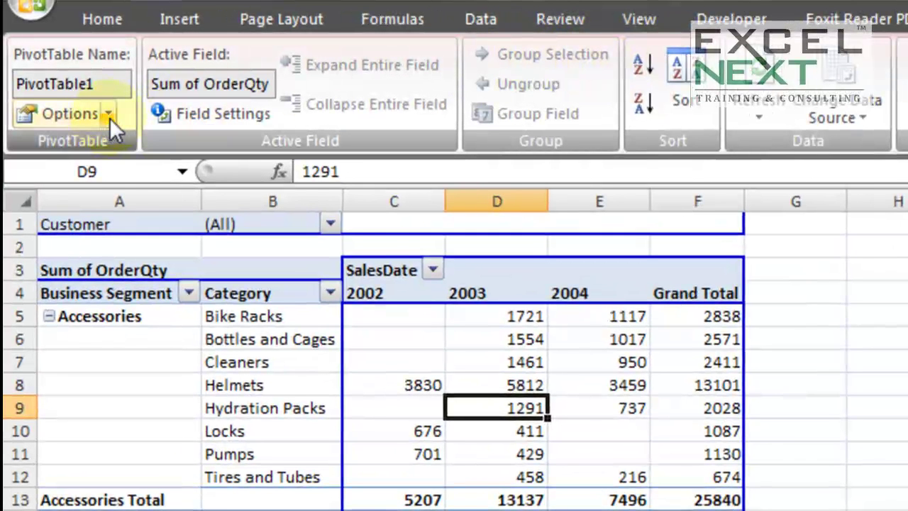
Step: Bring up Show Report Filter Pages from the Options dropdown, with Customer as the field
{"action": "left_click", "coordinate": [57, 116]}
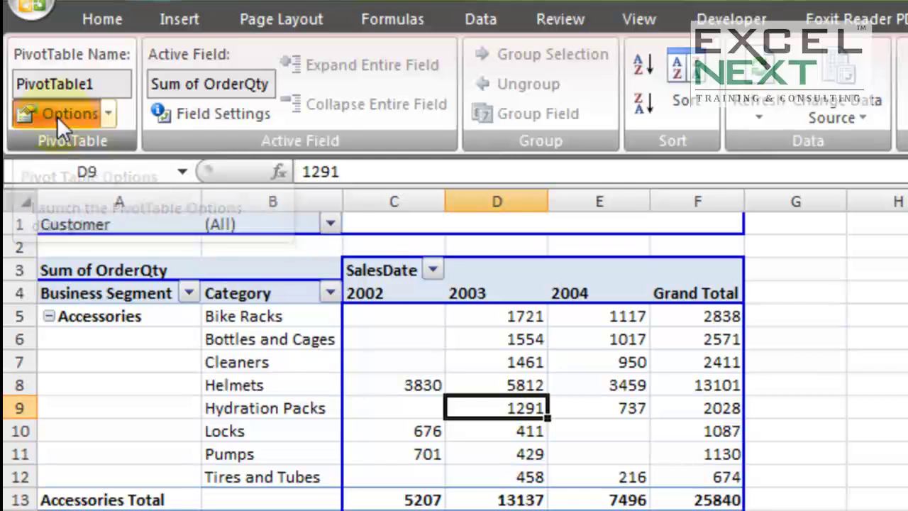
{"action": "left_click_drag", "start_coordinate": [467, 219], "coordinate": [129, 278]}
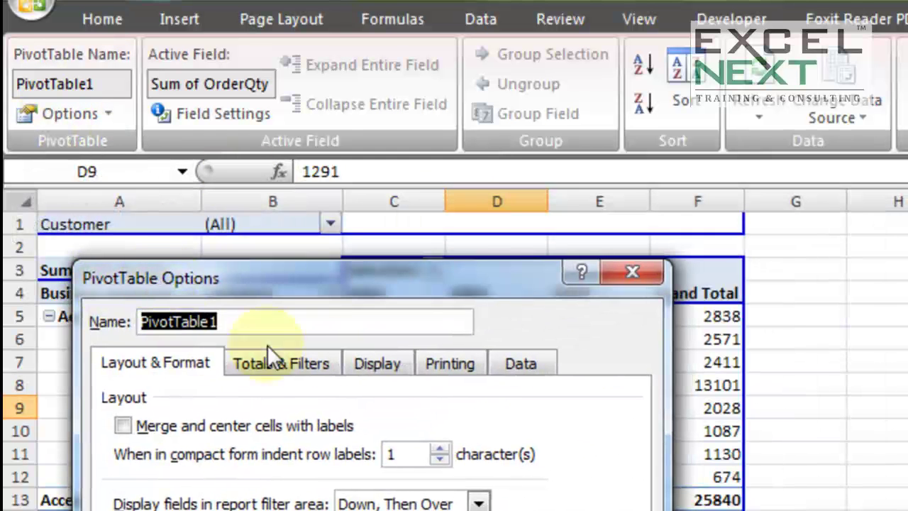
{"action": "left_click", "coordinate": [632, 273]}
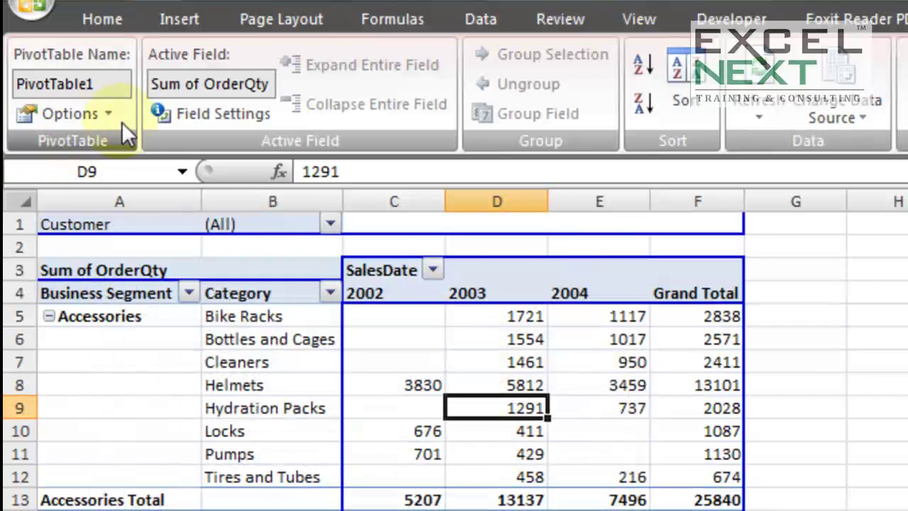
{"action": "left_click", "coordinate": [110, 115]}
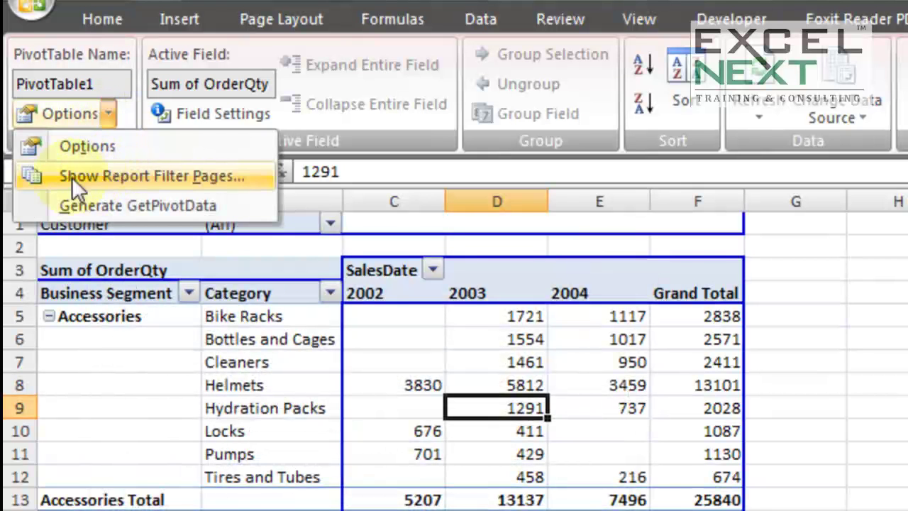
{"action": "left_click", "coordinate": [44, 178]}
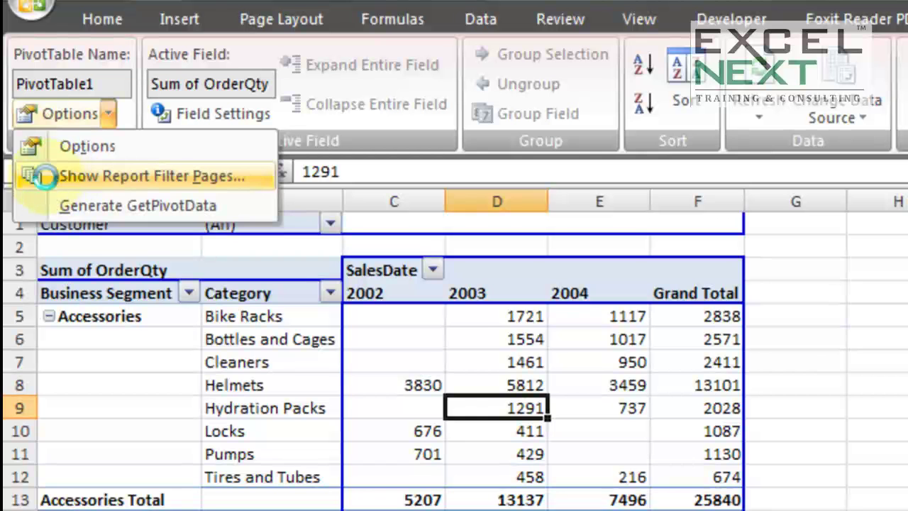
{"action": "left_click", "coordinate": [195, 181]}
{"action": "left_click_drag", "start_coordinate": [305, 420], "coordinate": [210, 219]}
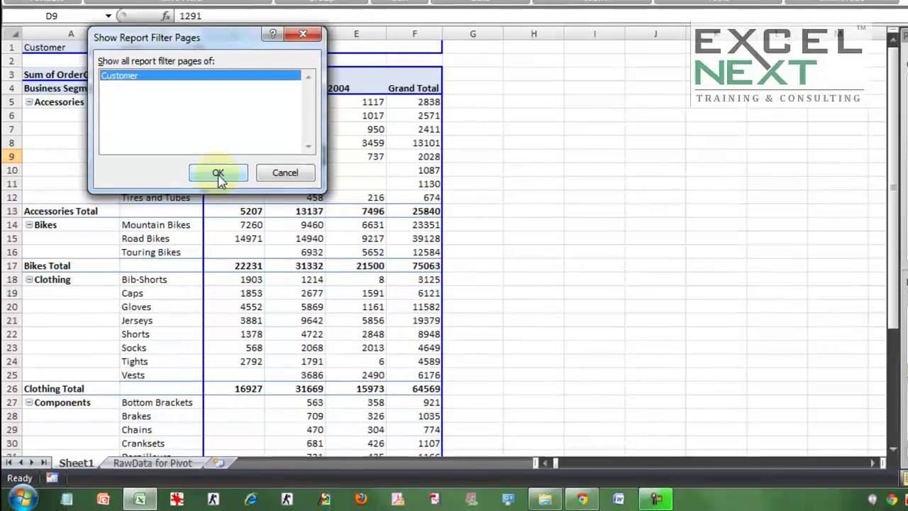
Step: Accept Customer in Show Report Filter Pages, generating per-customer sheets such as 'A Bike Store' totalling 121
{"action": "left_click", "coordinate": [218, 175]}
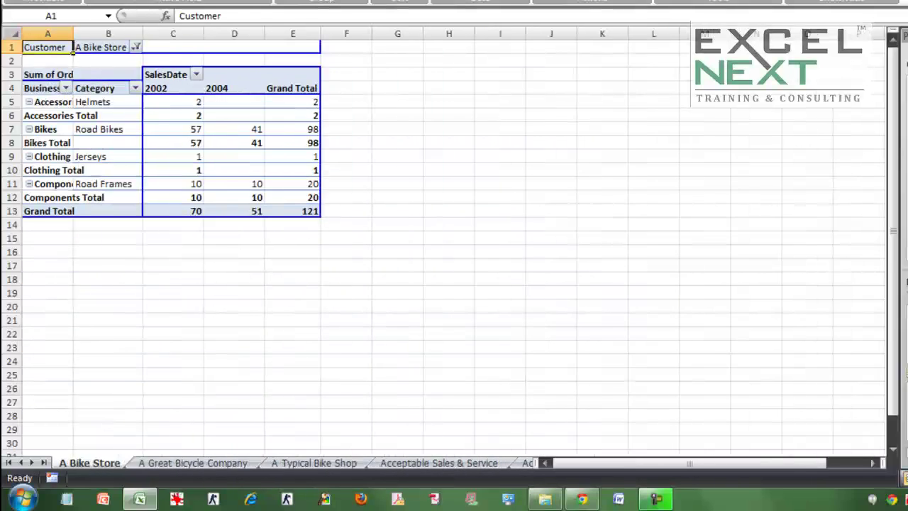
Step: Browse customer sheets from A Great Bicycle Company to Active Cycling, settling on Action Bicycle Specialists
{"action": "left_click", "coordinate": [169, 462]}
{"action": "left_click", "coordinate": [283, 468]}
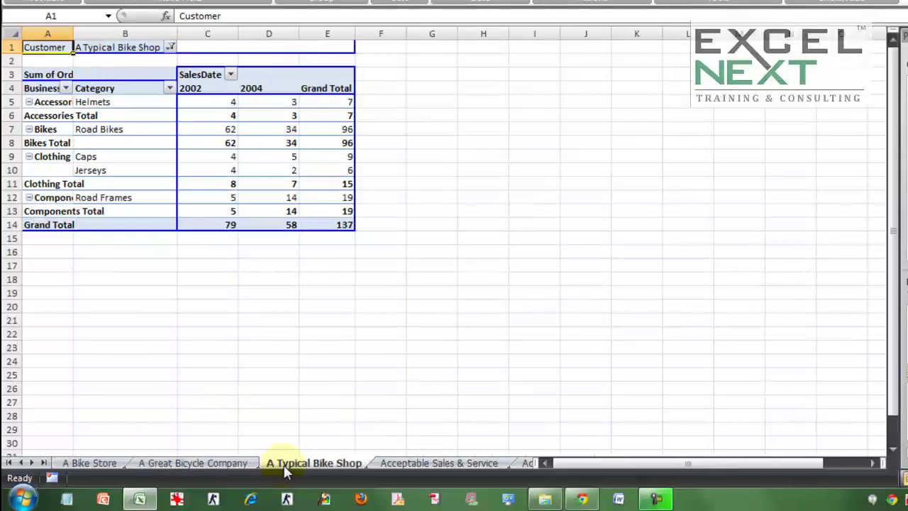
{"action": "left_click", "coordinate": [386, 463]}
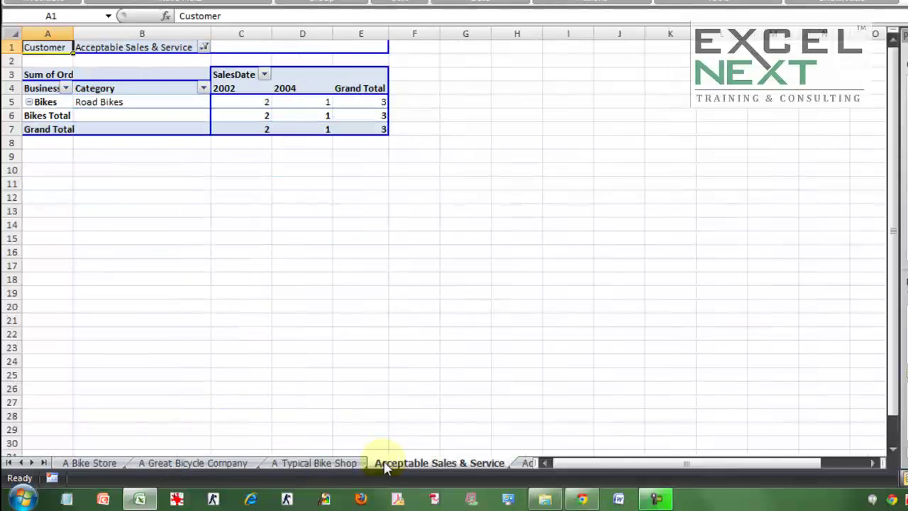
{"action": "left_click", "coordinate": [528, 462]}
{"action": "left_click", "coordinate": [493, 463]}
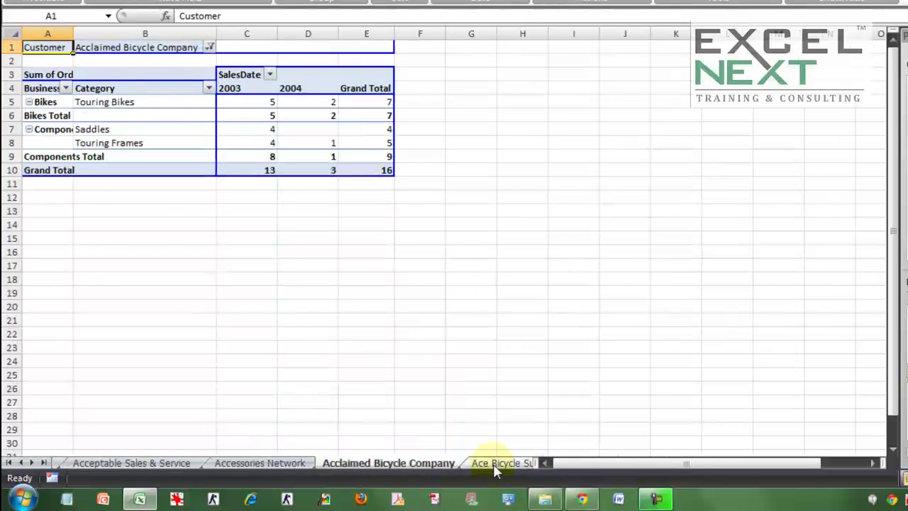
{"action": "left_click", "coordinate": [493, 463]}
{"action": "left_click", "coordinate": [495, 465]}
{"action": "left_click", "coordinate": [496, 466]}
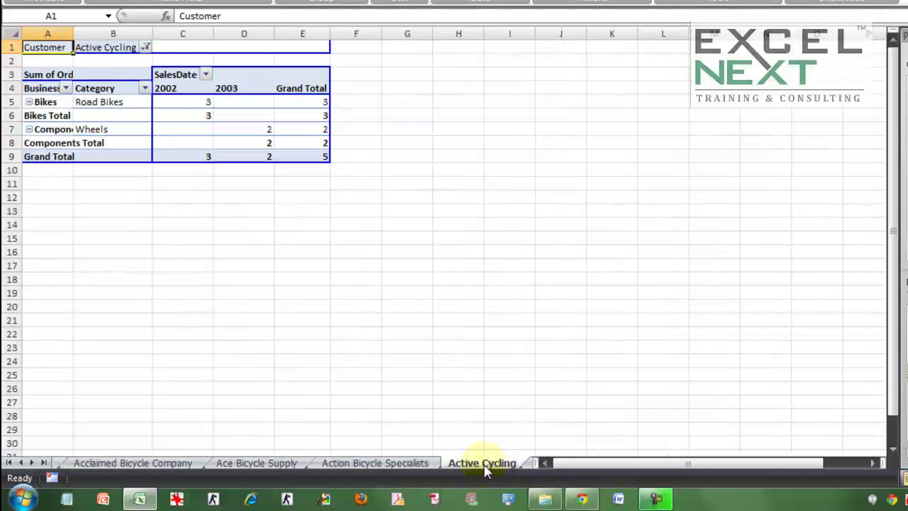
{"action": "left_click", "coordinate": [415, 464]}
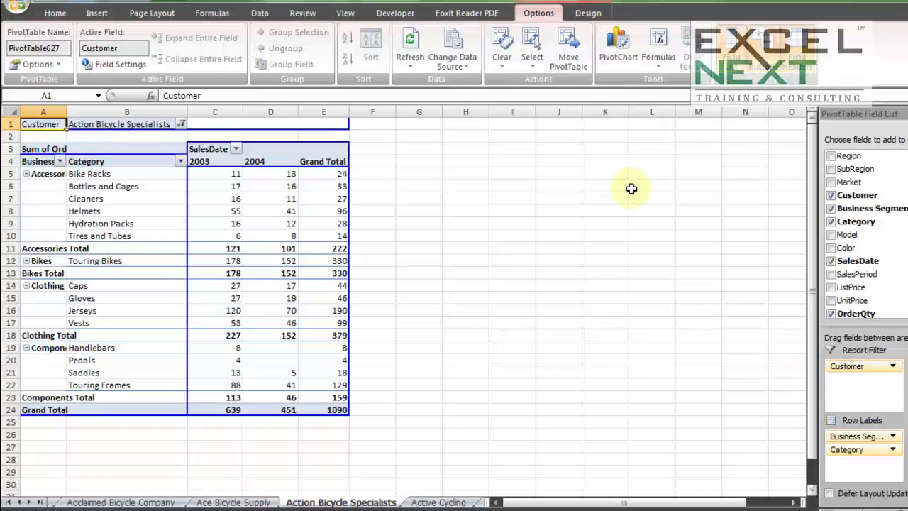
{"action": "left_click", "coordinate": [61, 65]}
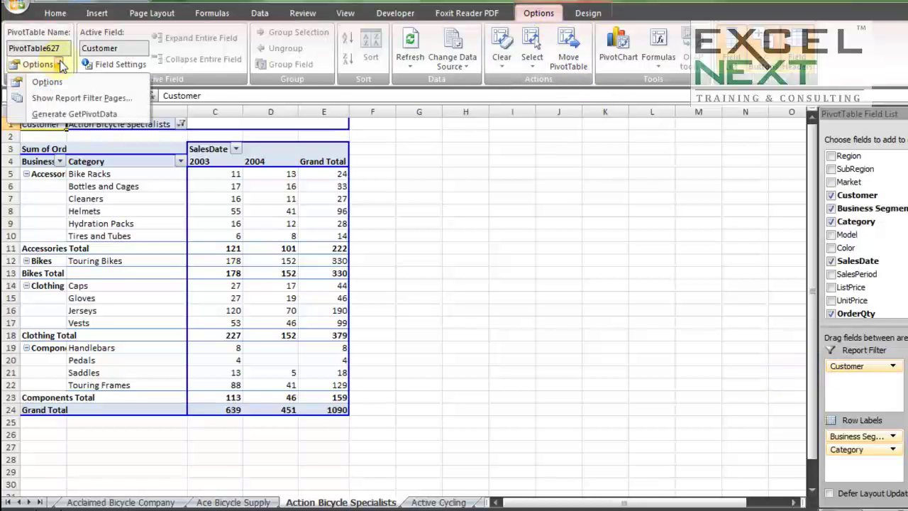